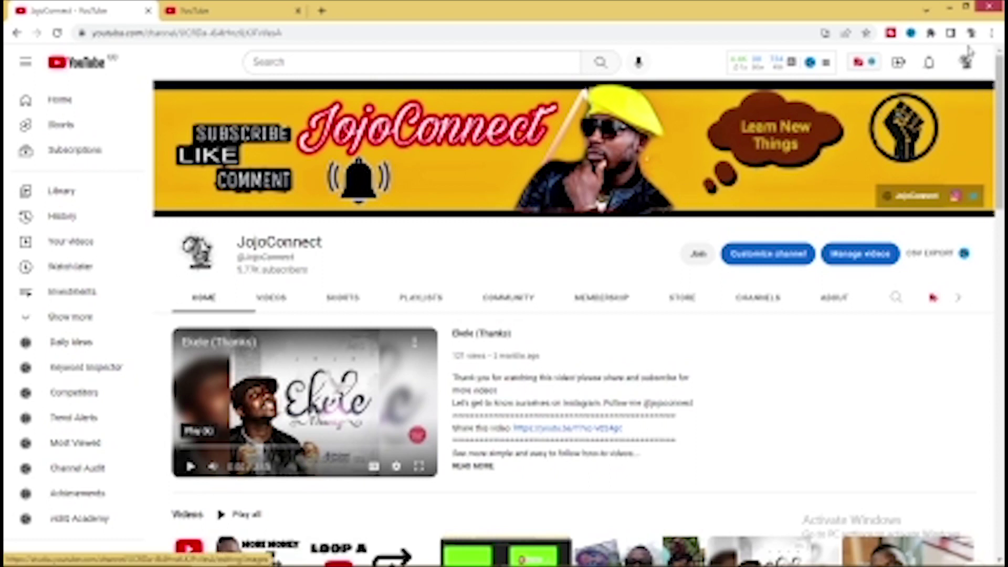
From the account menu, enter YouTube Studio and bring up the channel Settings dialog.
click(966, 66)
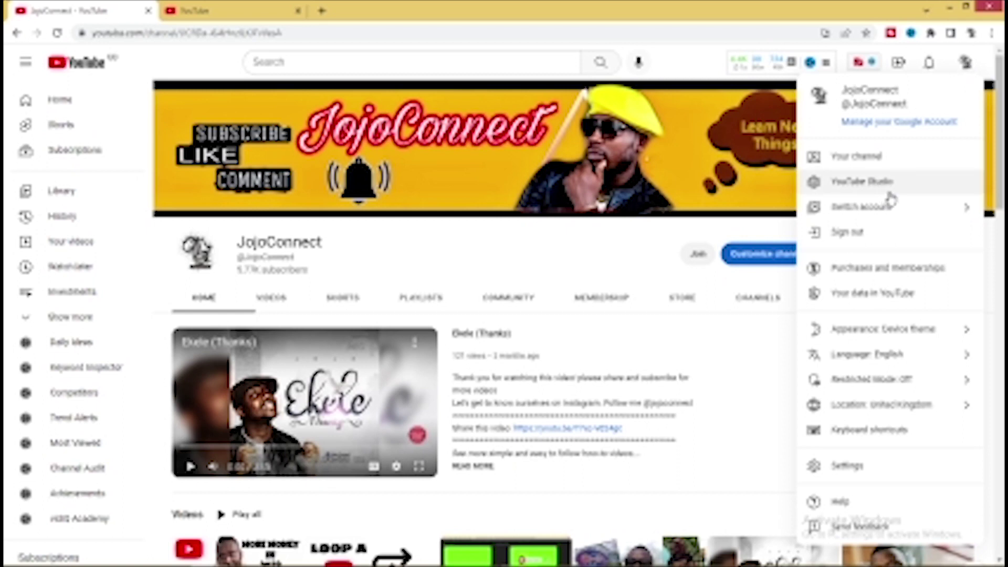
click(873, 186)
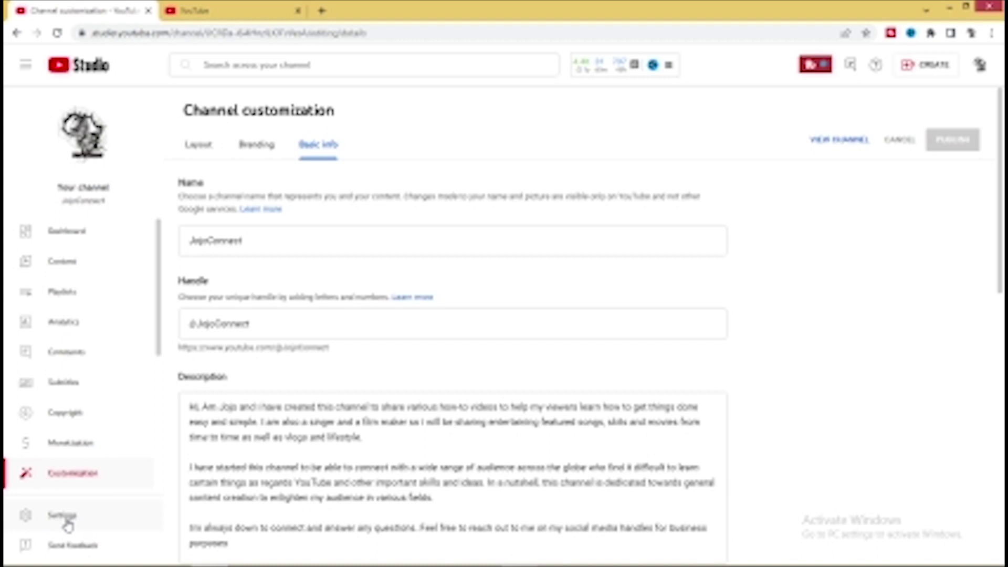
click(67, 520)
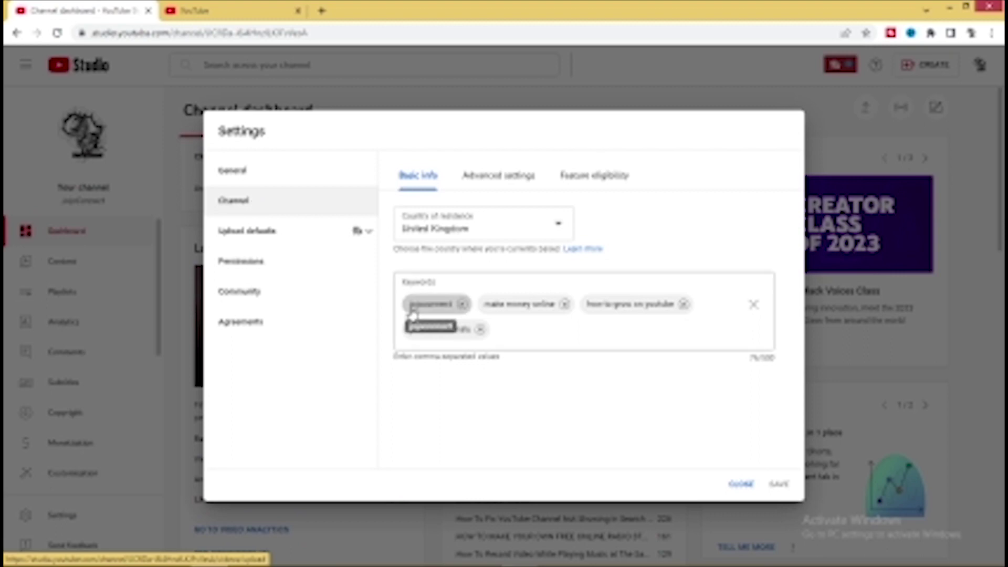
Add the keywords jojoconnect and Jojo Connect to the channel keywords and save them.
click(503, 330)
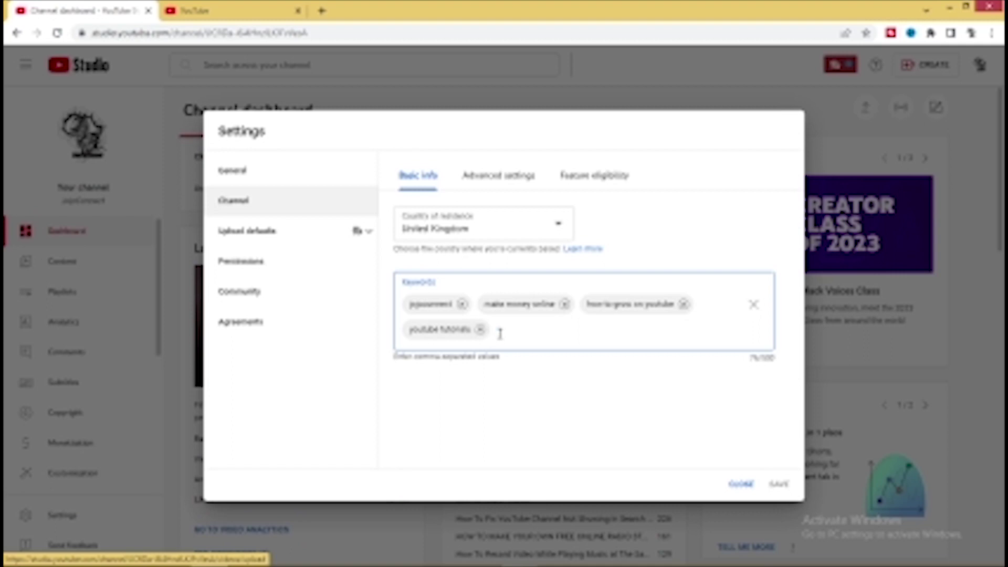
text(a)
text(pp)
text(sC)
text(onnect)
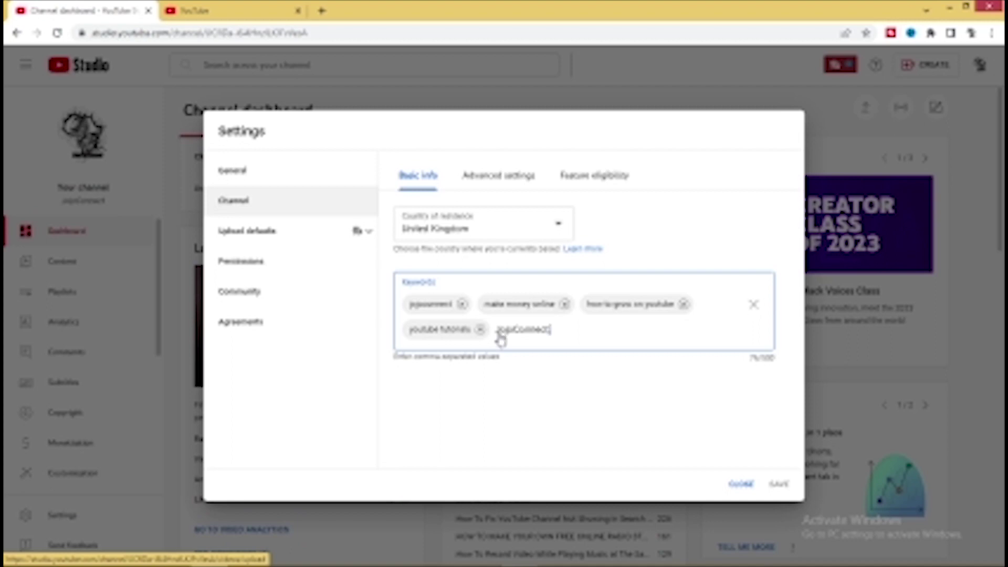
key(Return)
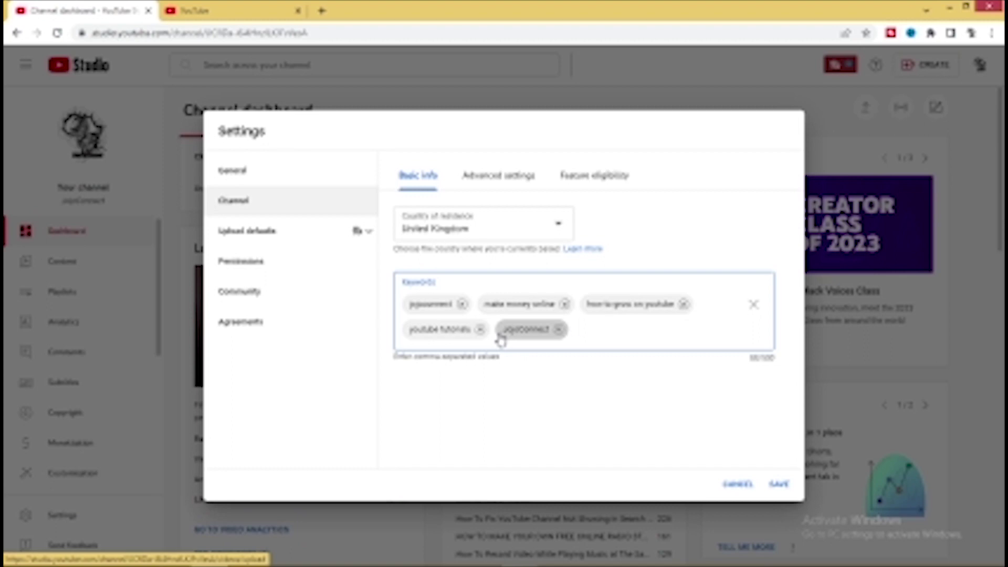
text(Joj)
text(i)
text( Connect)
text(,)
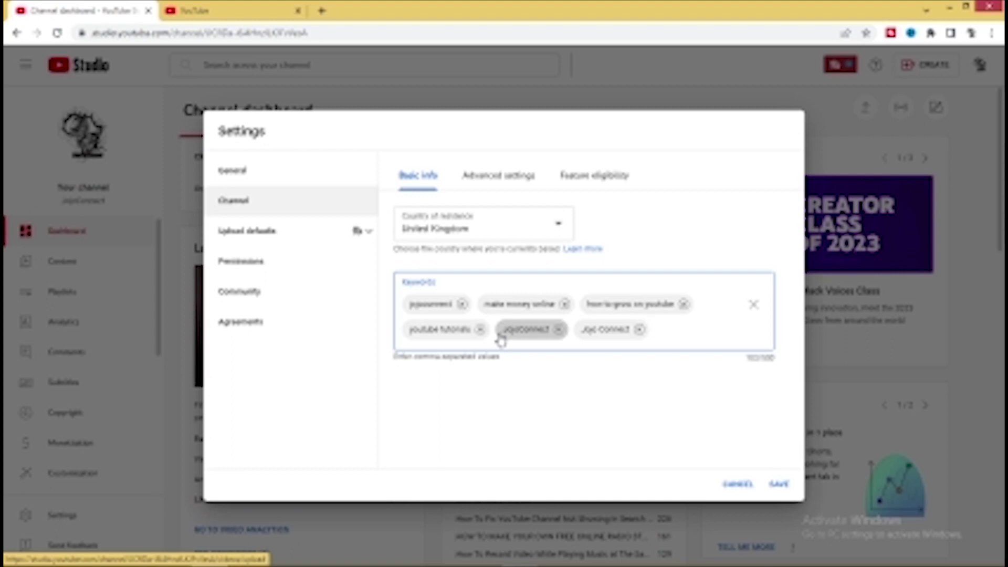
click(780, 485)
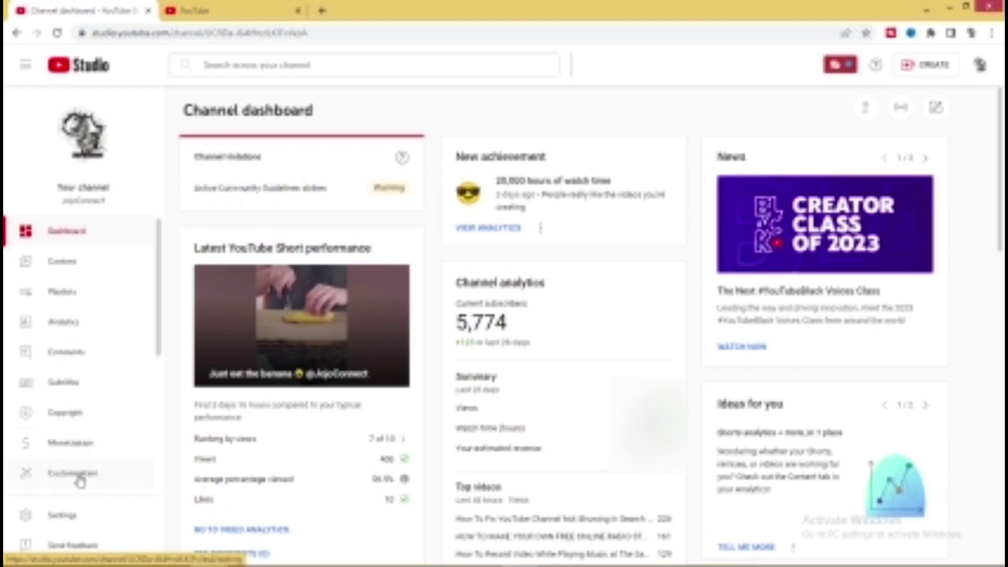
click(80, 483)
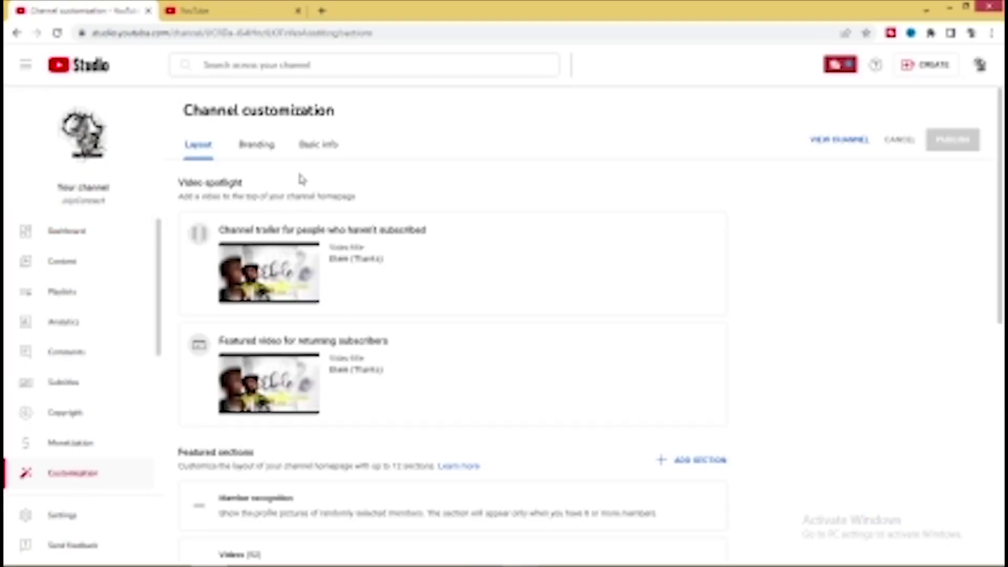
click(318, 145)
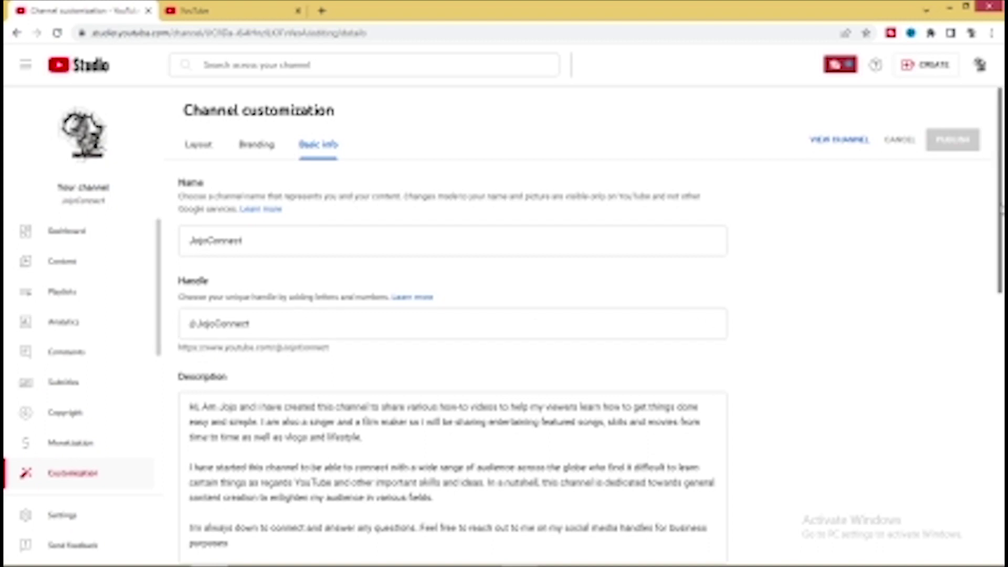
drag(1002, 218, 1001, 342)
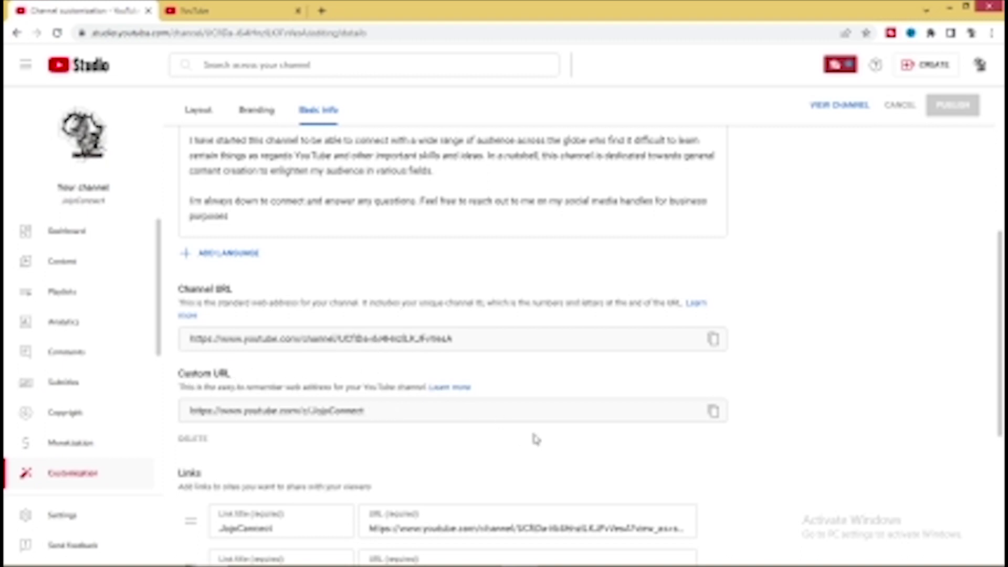
click(713, 416)
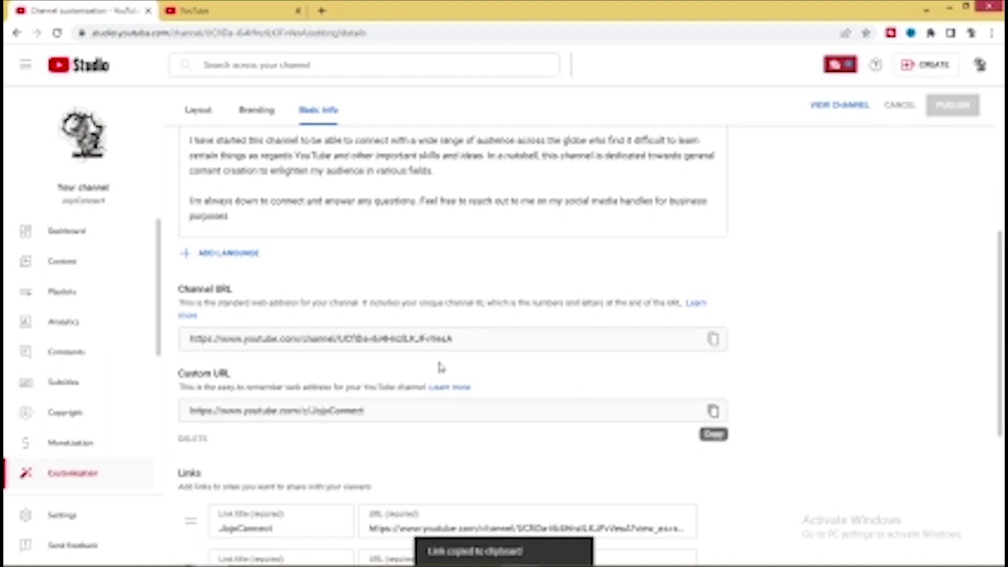
Select the custom URL and its JojoConnect part for review, then clear the selection.
triple_click(388, 410)
click(388, 410)
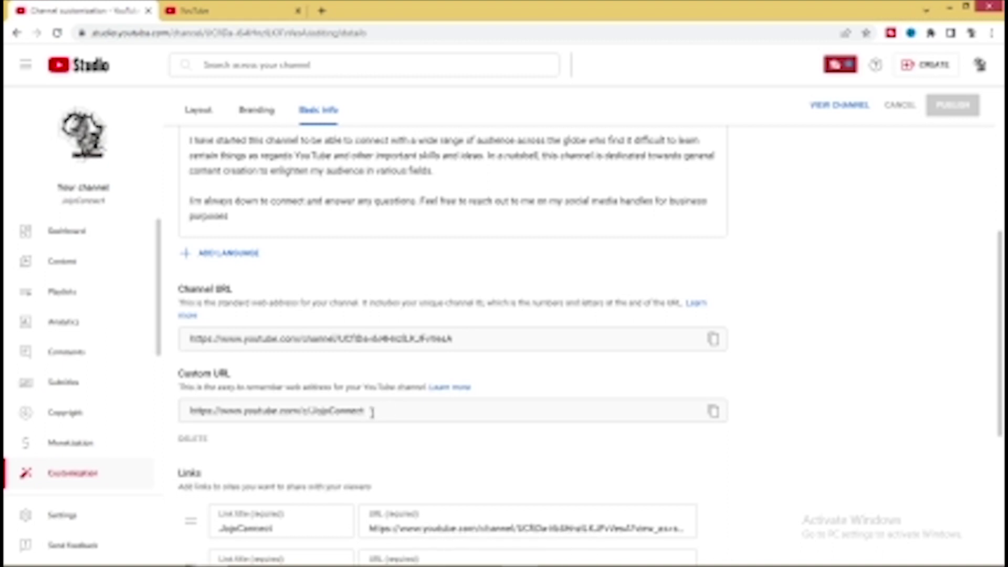
double_click(372, 411)
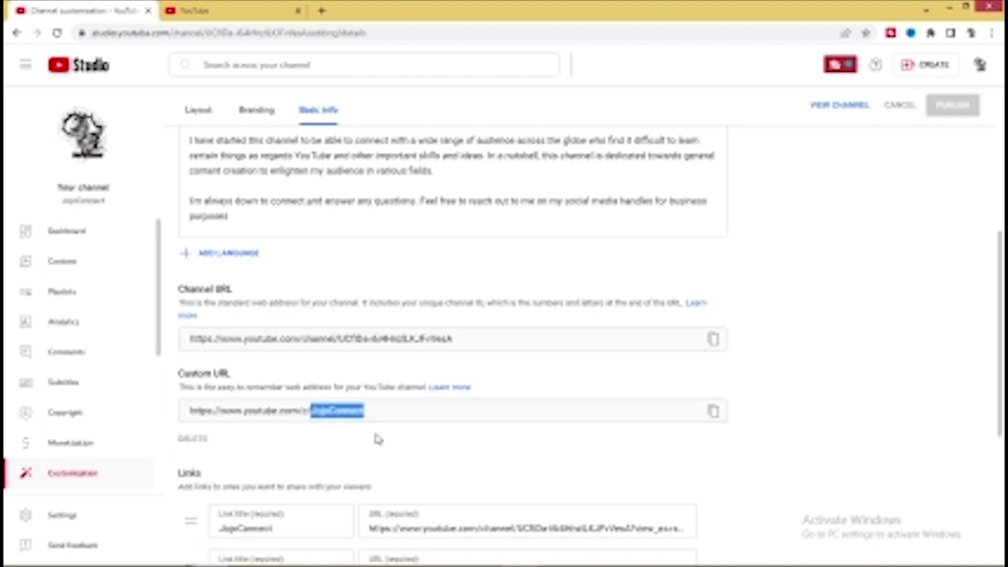
click(400, 438)
scroll(400, 438, down, 2)
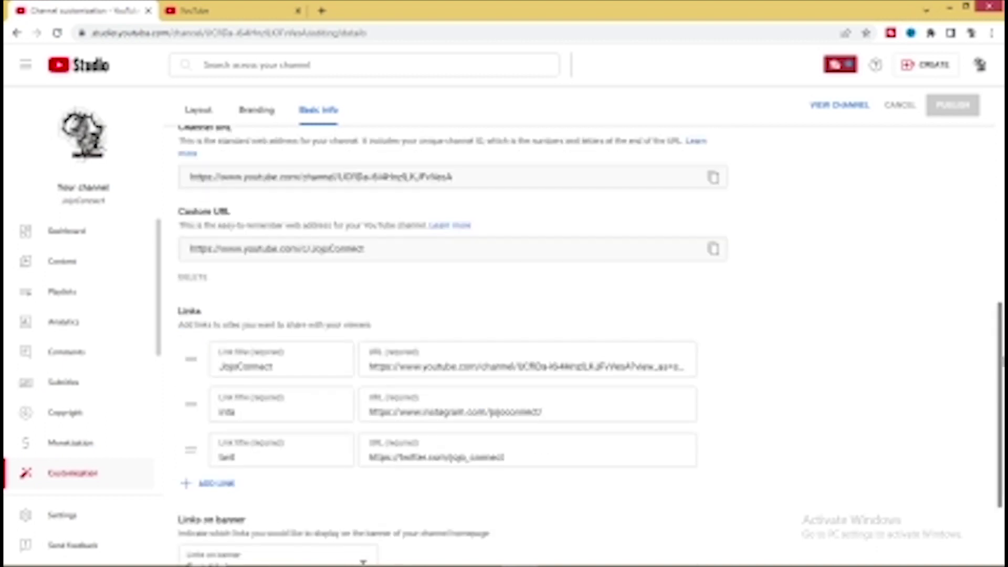
scroll(503, 346, up, 3)
scroll(217, 197, up, 2)
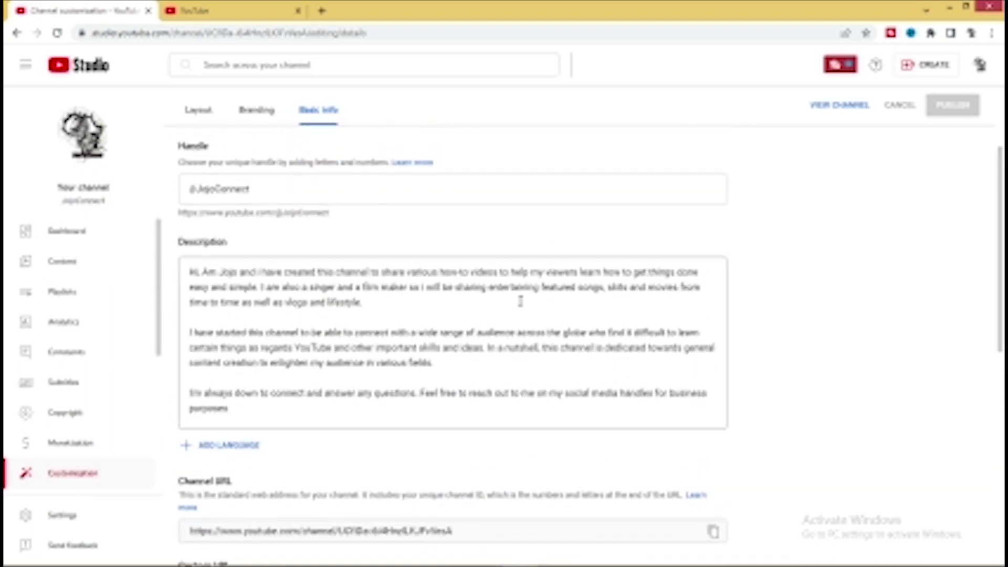
drag(1000, 235, 988, 319)
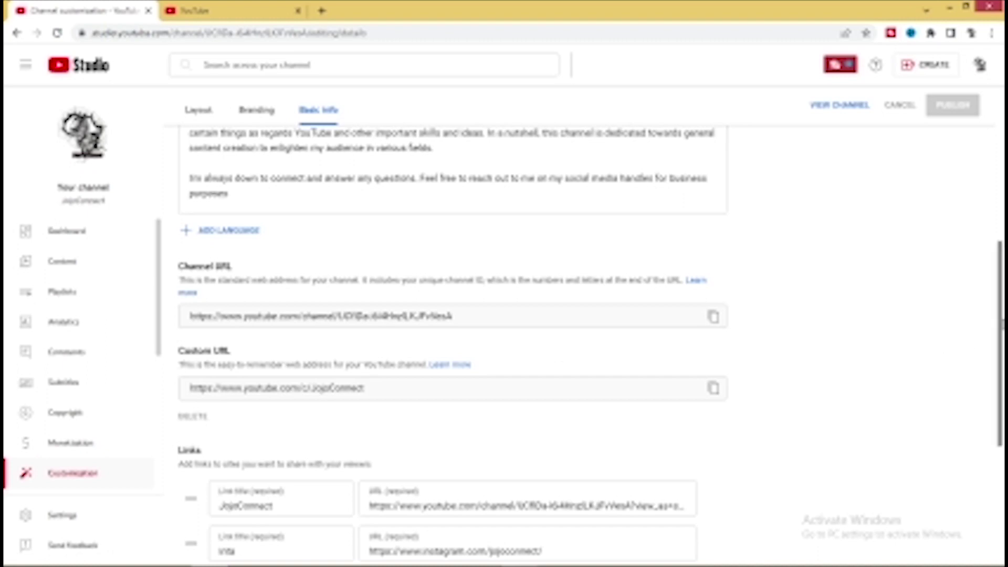
scroll(673, 139, up, 2)
scroll(674, 139, up, 3)
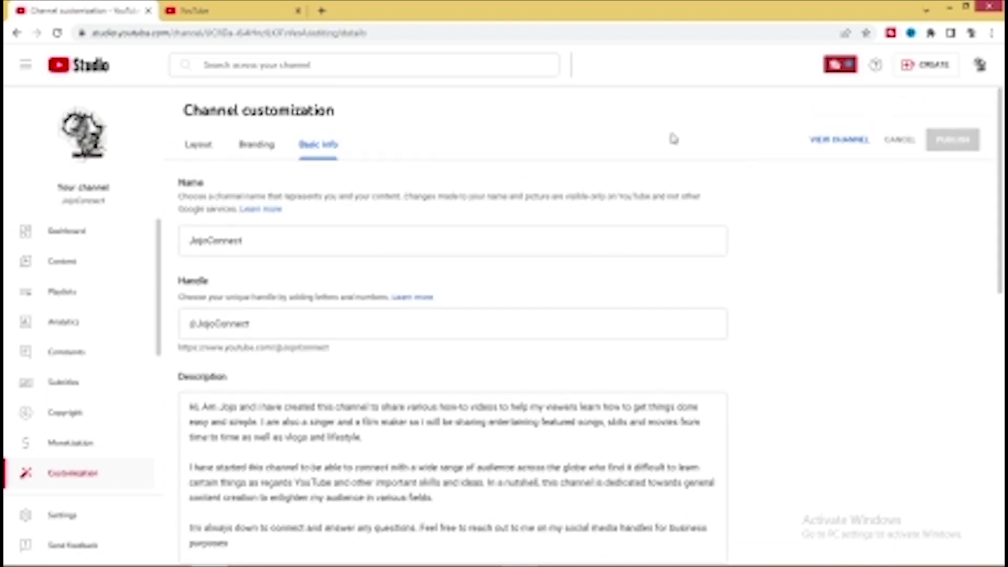